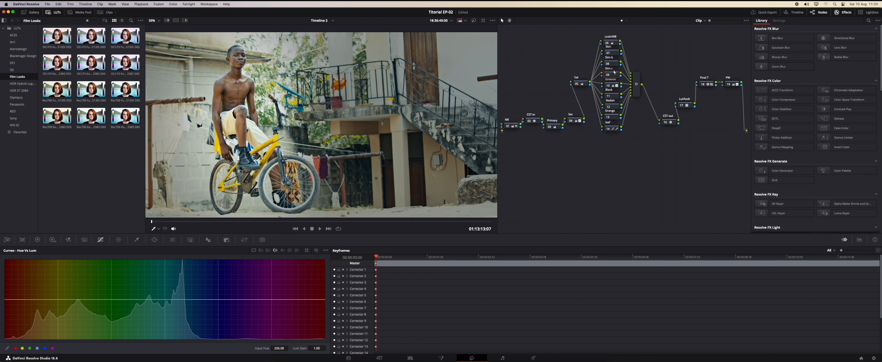
Open the scopes and switch them to a floating Vectorscope window.
left_click(859, 240)
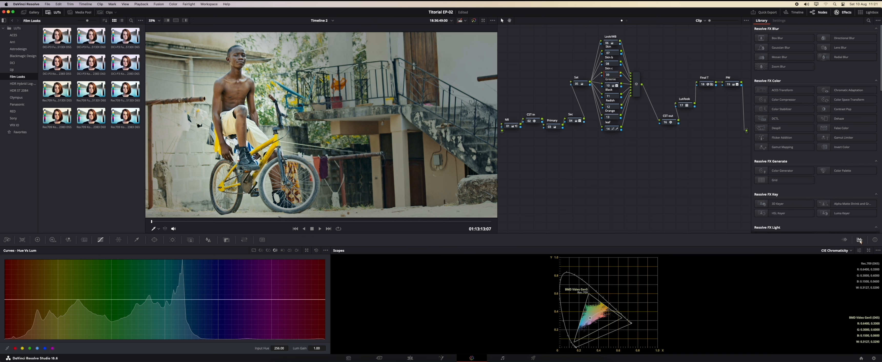
left_click(851, 251)
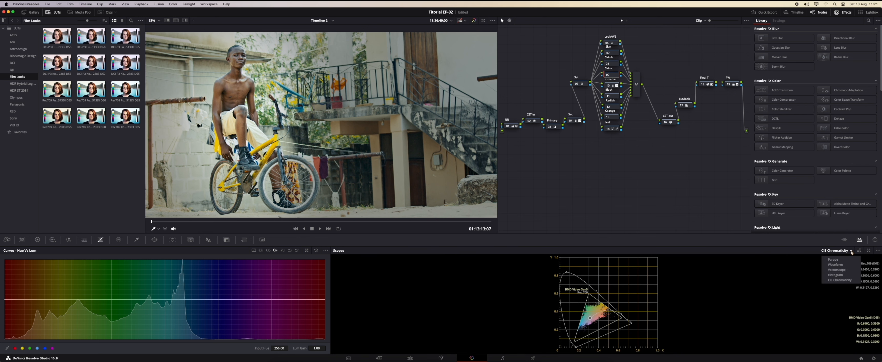
left_click(836, 270)
left_click(868, 250)
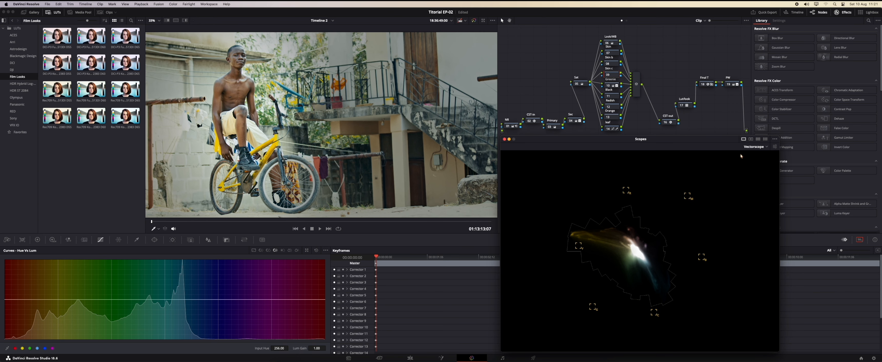
Enable the skin tone indicator in the vectorscope settings.
left_click(775, 146)
left_click(724, 327)
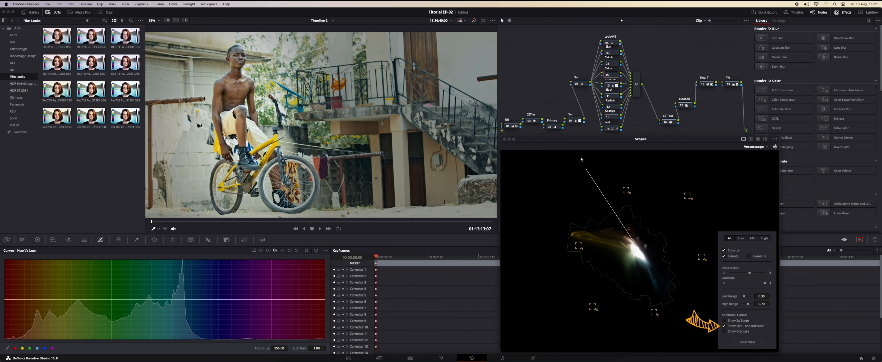
left_click(723, 332)
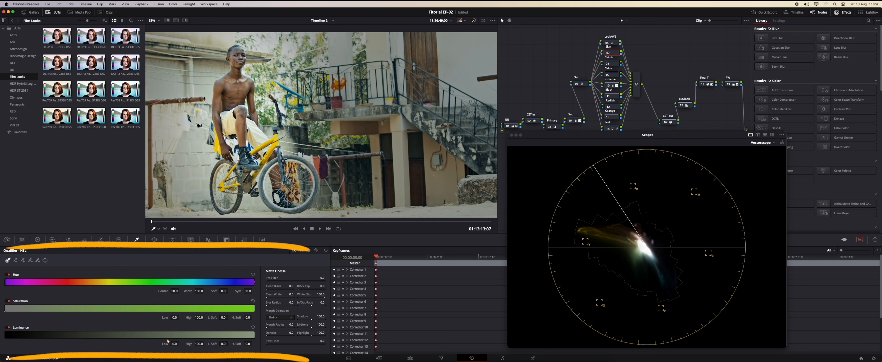
Sample the boy's skin with the HSL qualifier picker and turn on highlight to view the matte.
left_click(226, 87)
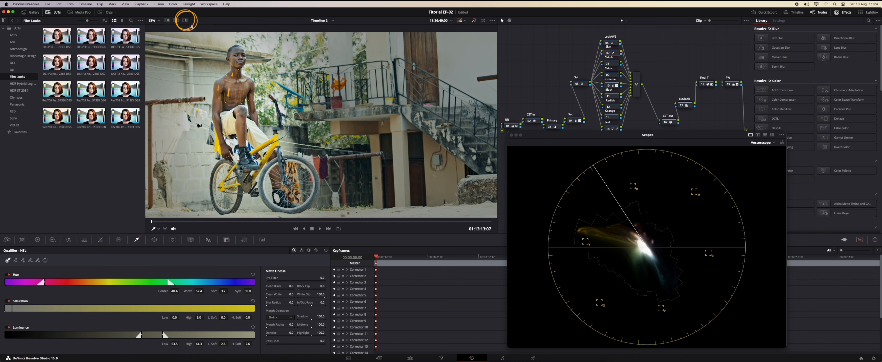
left_click(185, 21)
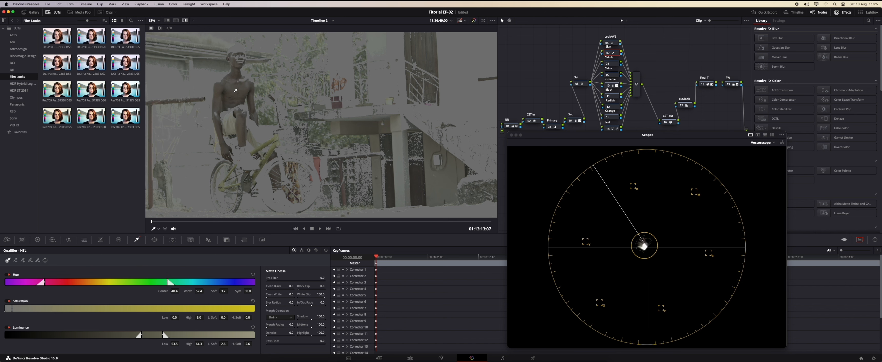
Resample the skin tone with the qualifier picker on the boy's chest and face.
left_click(247, 87)
left_click(239, 47)
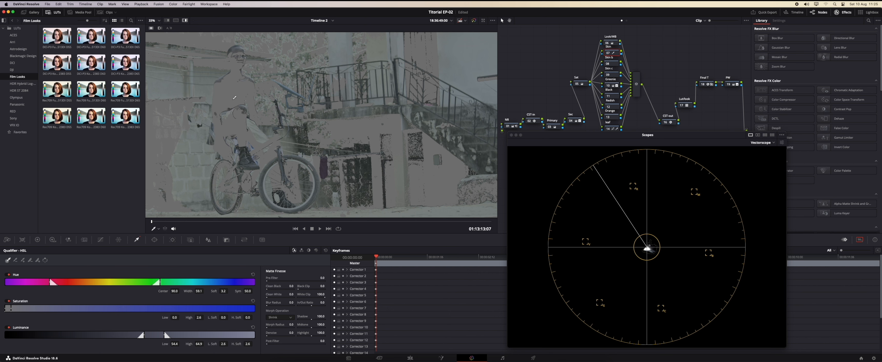
left_click(235, 60)
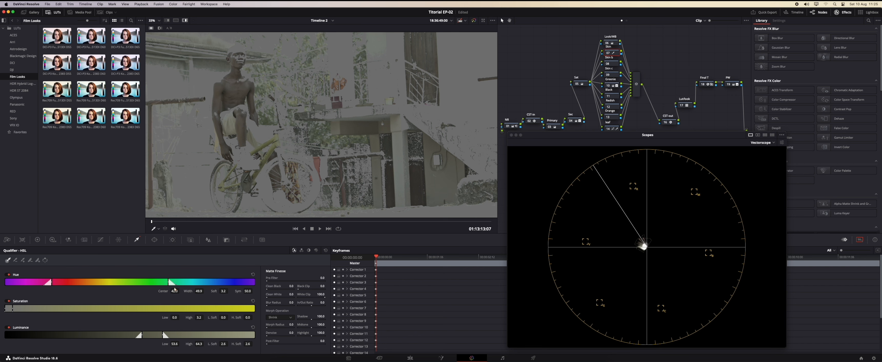
Narrow the qualifier hue width to about 9 and the luminance range, then refine the matte with Matte Finesse.
left_click_drag(169, 283, 123, 283)
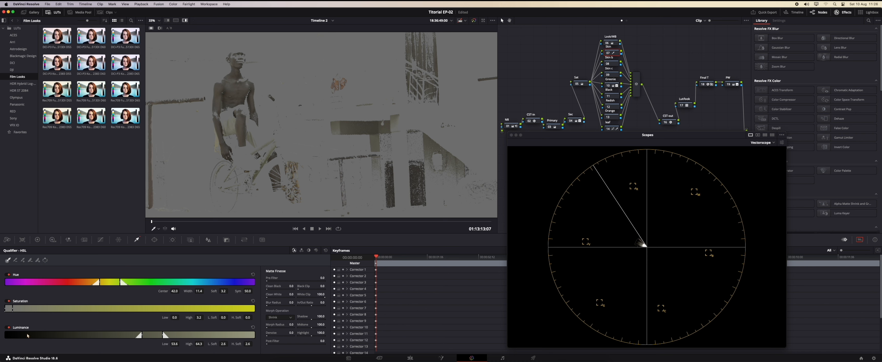
left_click_drag(163, 335, 143, 335)
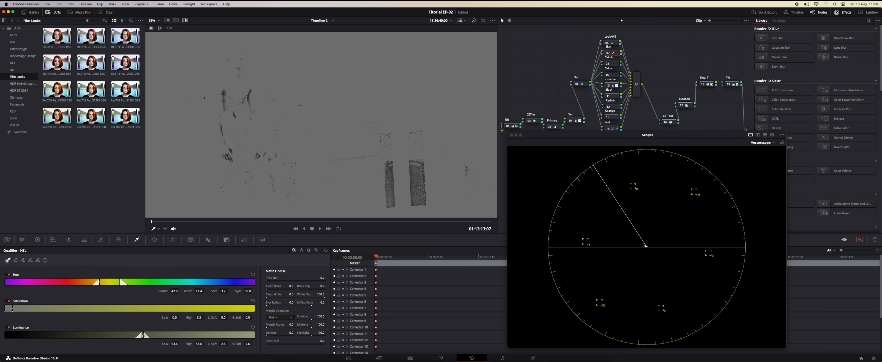
left_click_drag(143, 336, 153, 334)
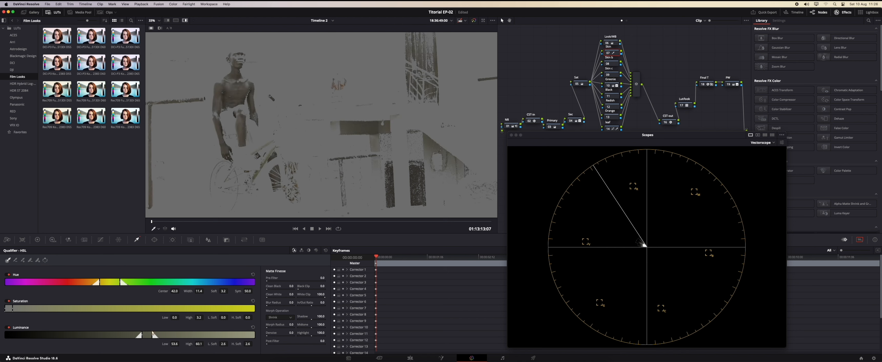
left_click_drag(120, 284, 100, 282)
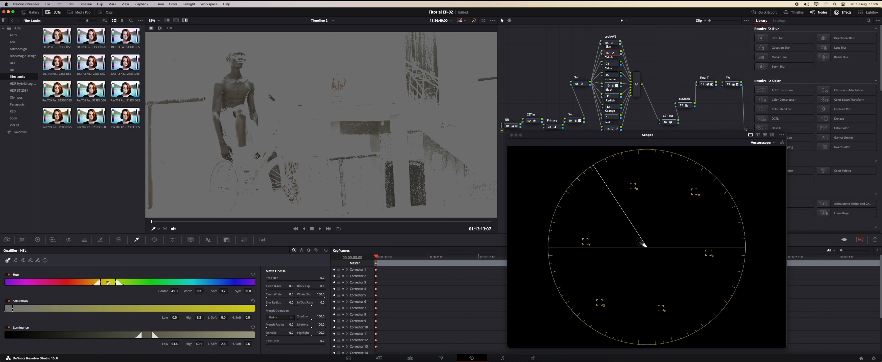
left_click_drag(110, 283, 109, 283)
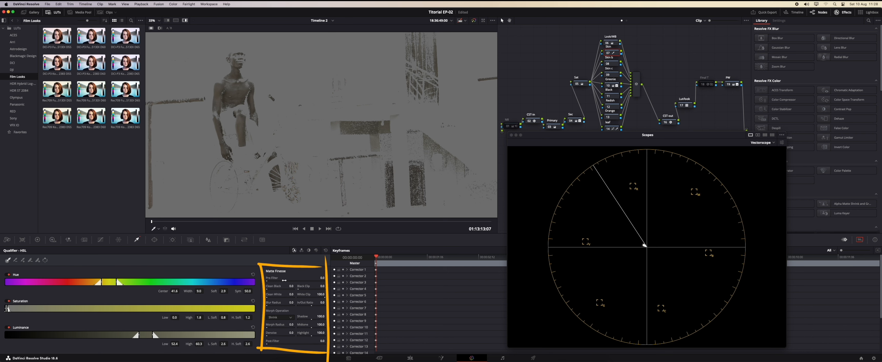
left_click_drag(284, 280, 283, 285)
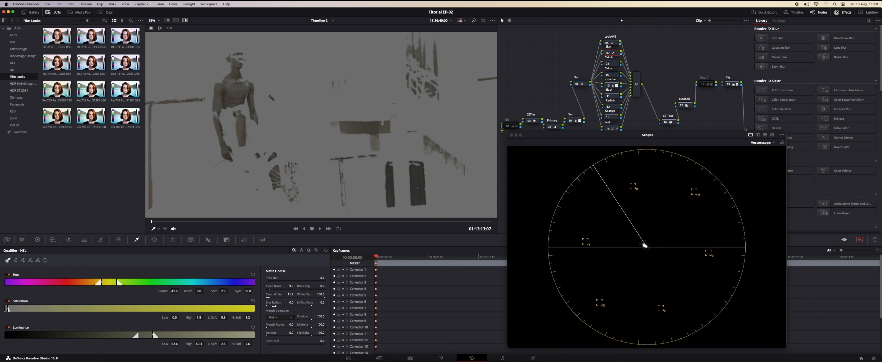
left_click_drag(291, 302, 292, 302)
Draw a curve window shape around the boy's body to limit the skin qualifier.
left_click(154, 240)
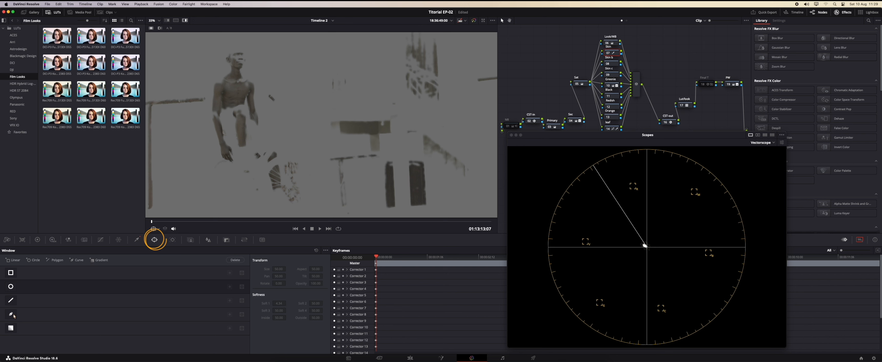
left_click(11, 315)
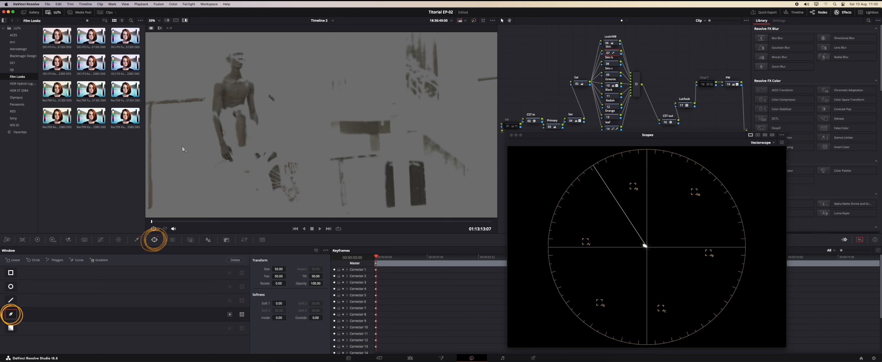
left_click(210, 145)
left_click(208, 189)
left_click(304, 209)
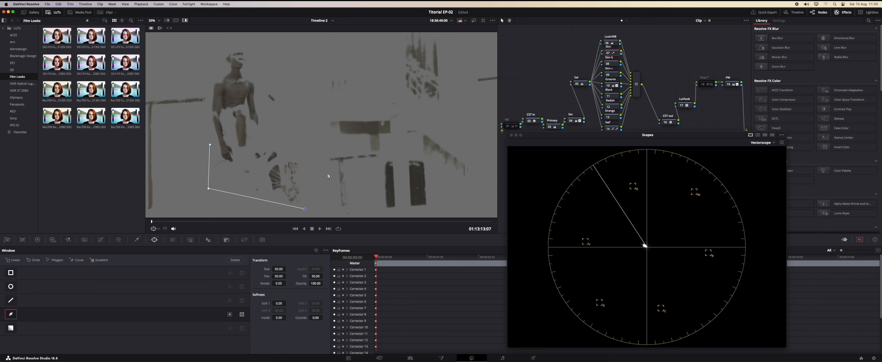
left_click(315, 169)
left_click(279, 129)
left_click(284, 102)
left_click(264, 61)
left_click(257, 44)
left_click(227, 46)
left_click(209, 95)
left_click(206, 109)
left_click(205, 136)
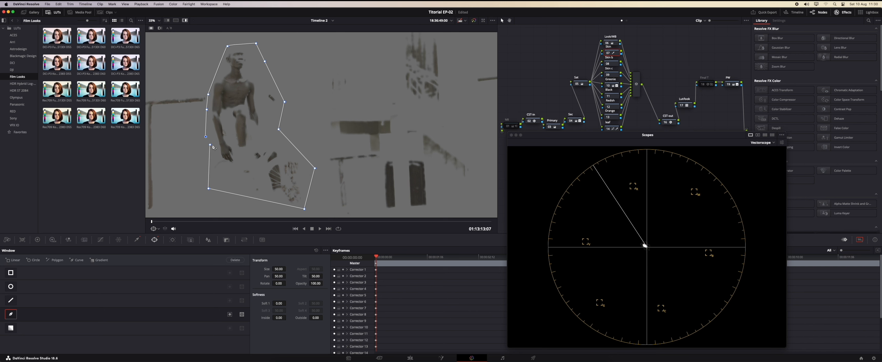
left_click(210, 146)
left_click(172, 240)
left_click(30, 260)
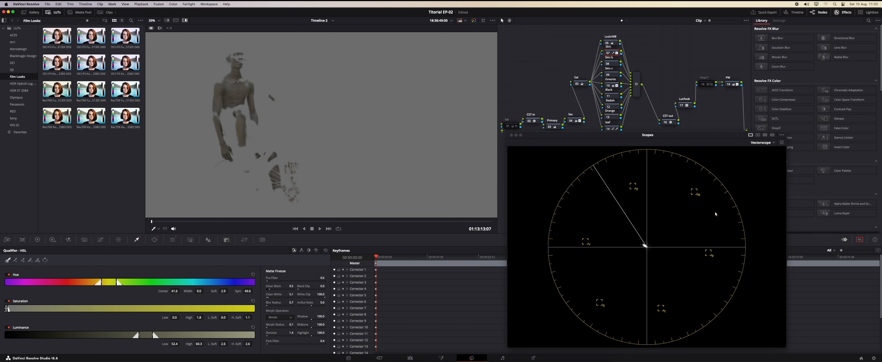
Open the Color Warper and select the skin-tone point on the hue-saturation mesh.
left_click(782, 142)
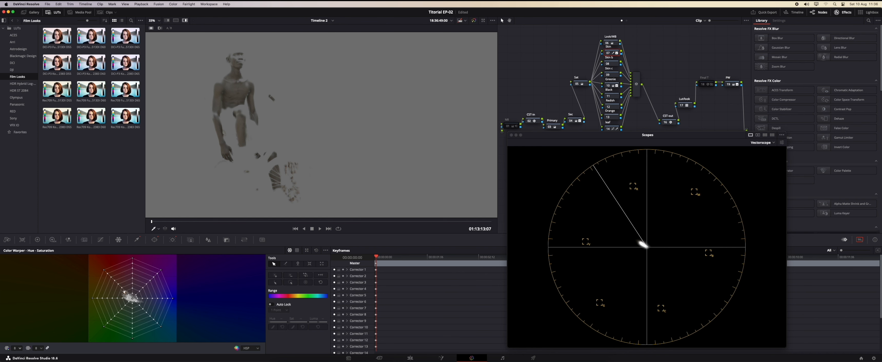
left_click(133, 299)
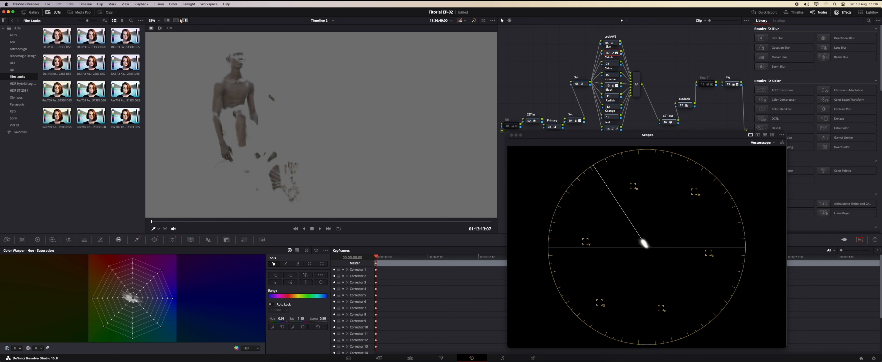
Turn off highlight mode to view the graded image.
left_click(184, 20)
left_click(184, 20)
left_click(184, 20)
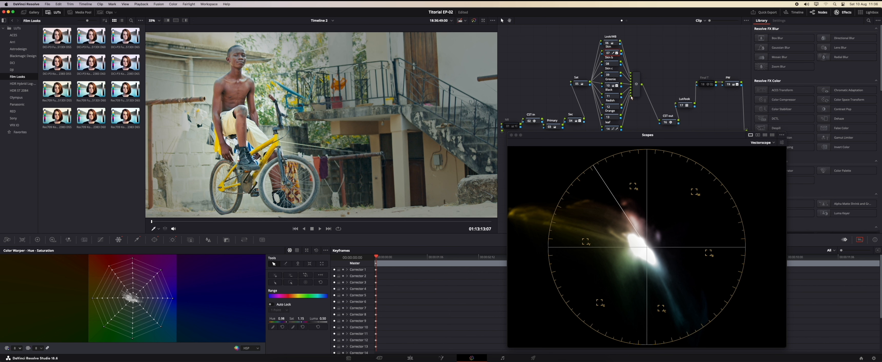
Select node 07 and sample the skin on its Hue vs Sat curve, adjusting the input hue.
left_click(608, 53)
left_click(608, 53)
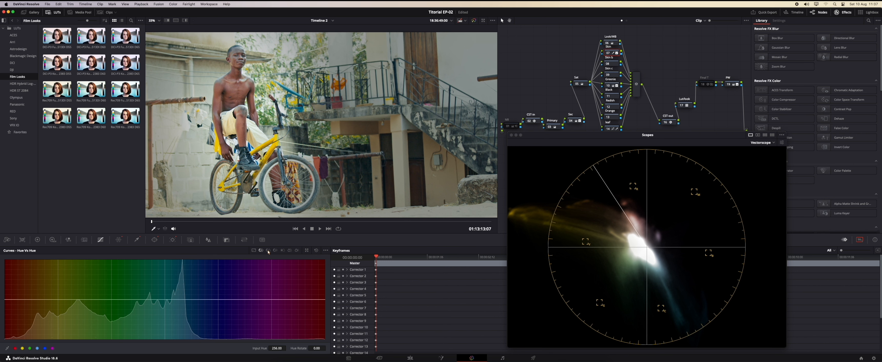
left_click(234, 87)
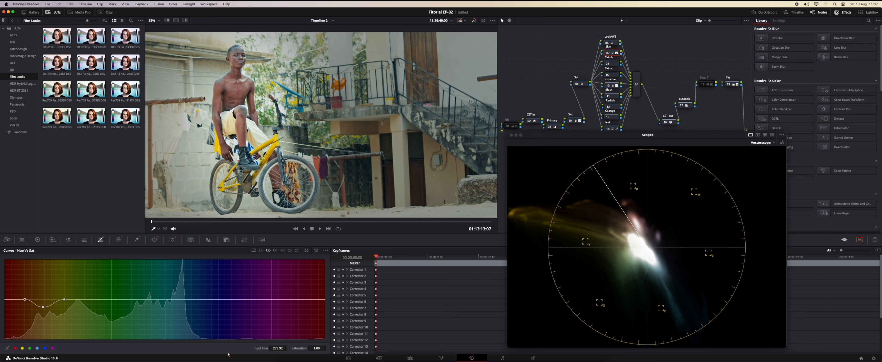
left_click_drag(279, 348, 268, 348)
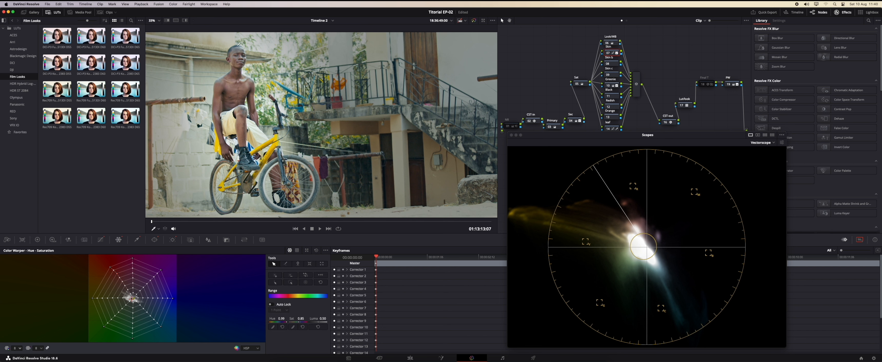
On the next corrector node, qualify the boy's face skin and narrow the hue and luminance ranges.
left_click(615, 66)
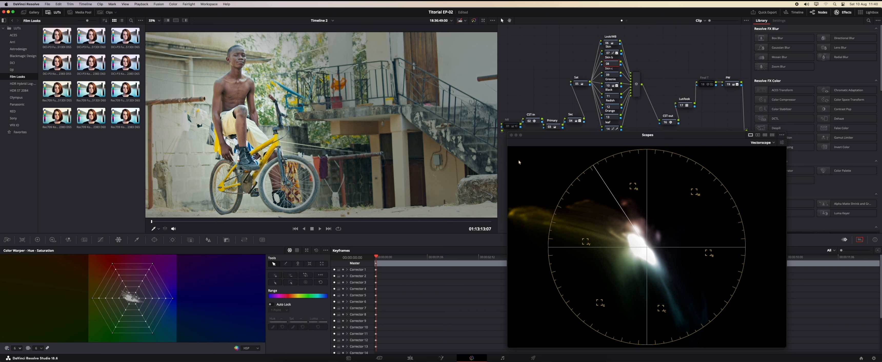
left_click(137, 240)
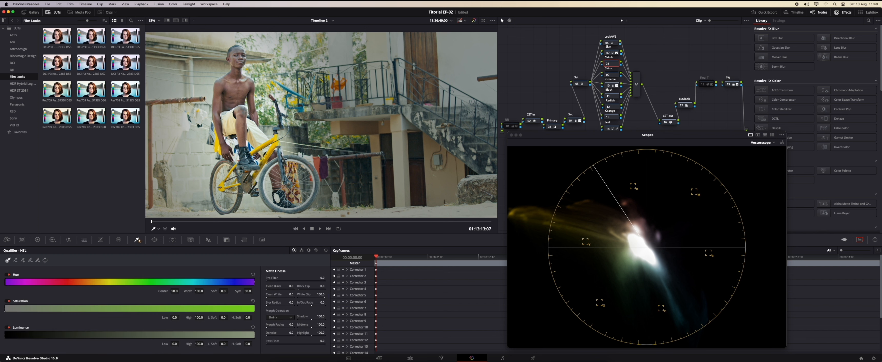
left_click(240, 47)
left_click(185, 20)
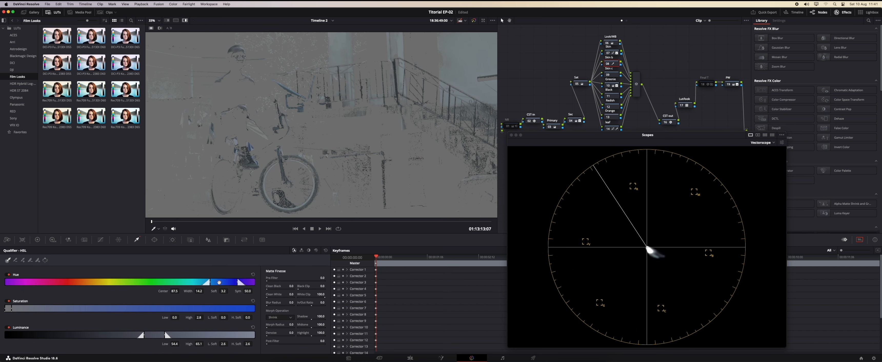
left_click_drag(210, 282, 231, 282)
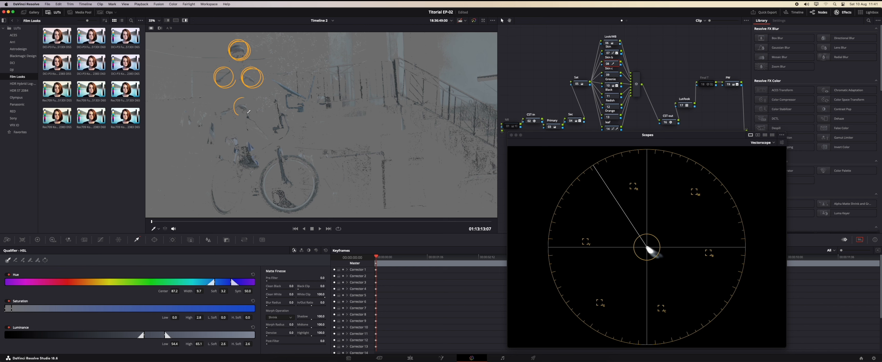
left_click_drag(165, 335, 149, 335)
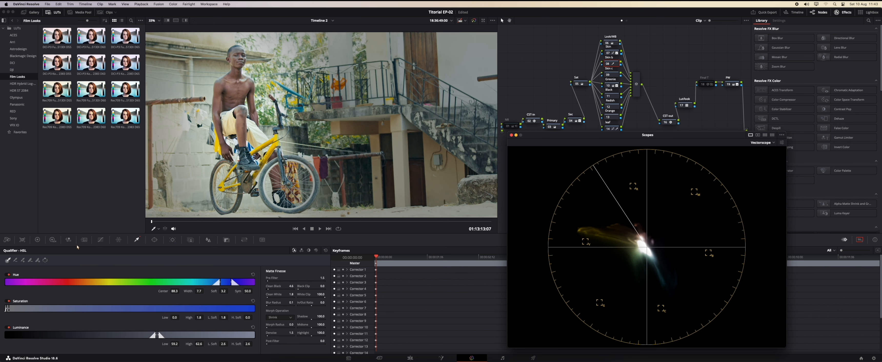
Sample the skin on the Hue vs Hue curve and pull its point slightly down to shift the hue.
left_click(100, 240)
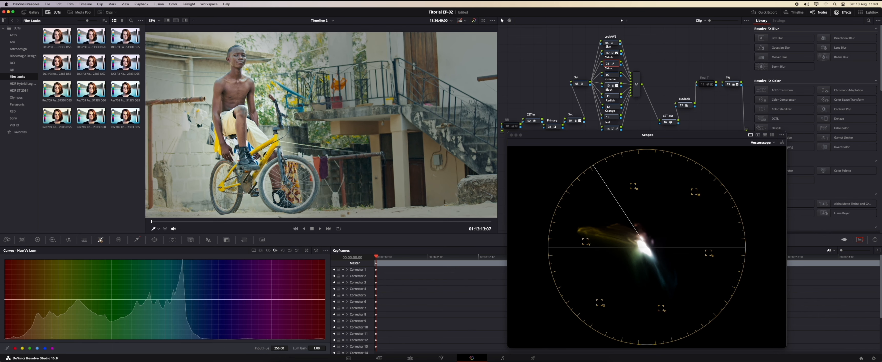
left_click(261, 250)
left_click(236, 48)
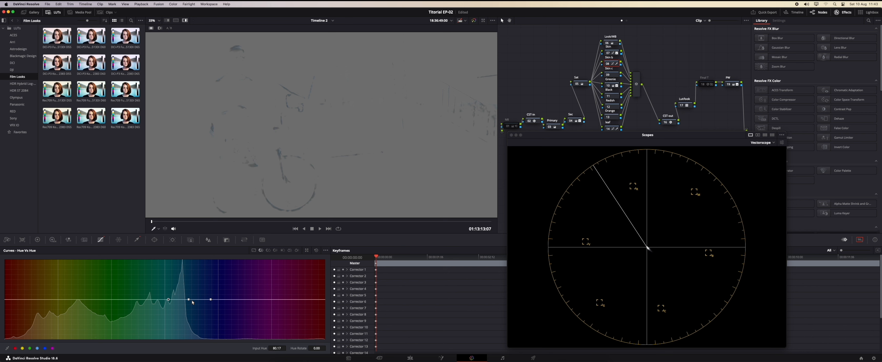
left_click_drag(189, 300, 189, 304)
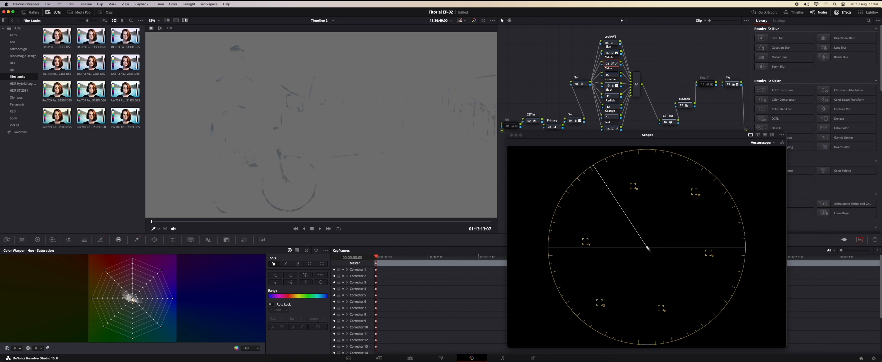
Drag the skin-tone point on the Color Warper mesh to shift its hue and saturation slightly.
left_click(133, 300)
left_click_drag(132, 300, 131, 299)
left_click_drag(131, 298, 128, 297)
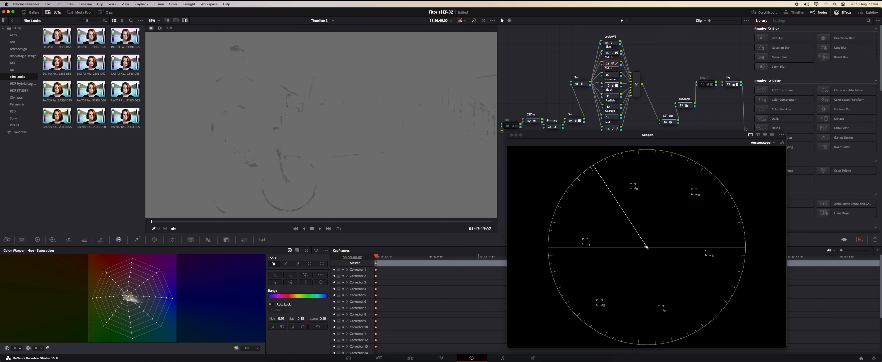
Nudge the skin-tone point on the Color Warper mesh slightly further, switching off the highlight view to judge the result.
left_click_drag(128, 297, 128, 297)
left_click(185, 20)
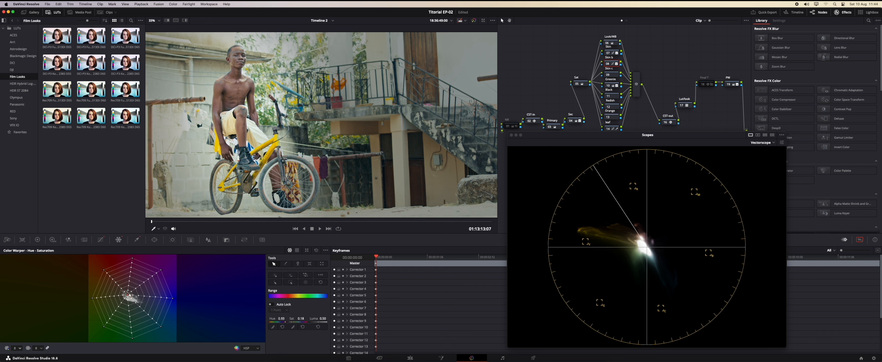
left_click_drag(128, 296, 128, 297)
left_click_drag(128, 299, 129, 299)
left_click_drag(130, 299, 131, 300)
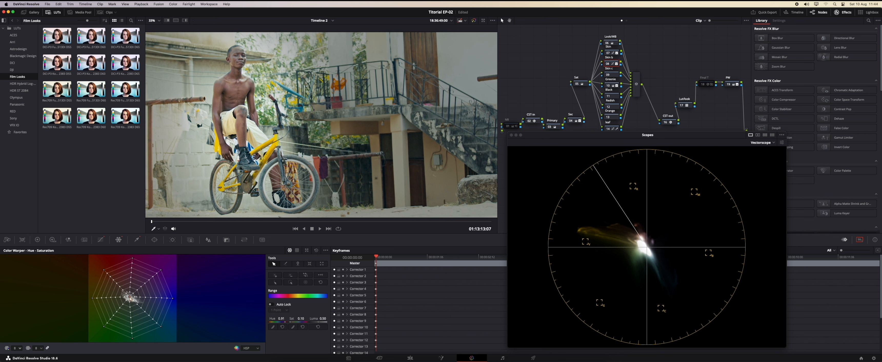
Toggle the skin node off and on to compare, and sample the boy's skin on the Hue vs Hue curve.
left_click(607, 65)
left_click(607, 64)
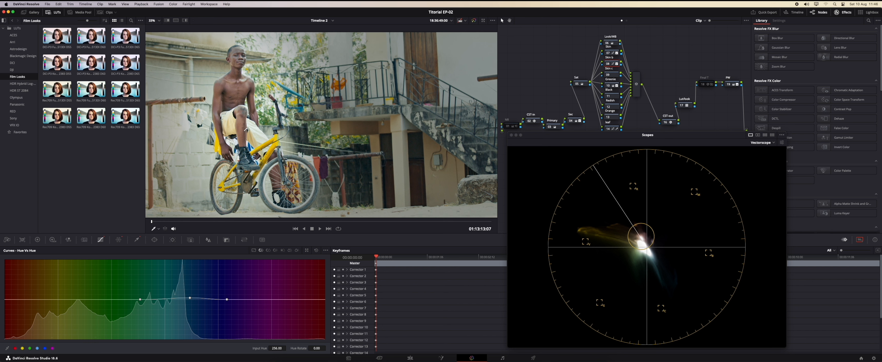
left_click_drag(246, 129, 240, 129)
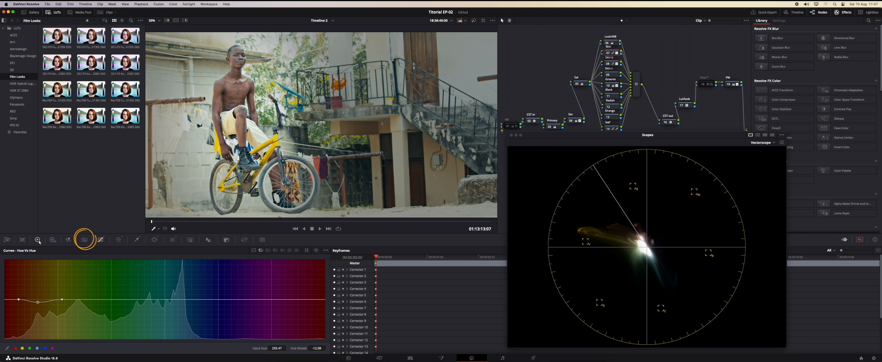
Open Motion Effects and set up temporal noise reduction with 1 frame and its motion estimation options.
left_click(84, 240)
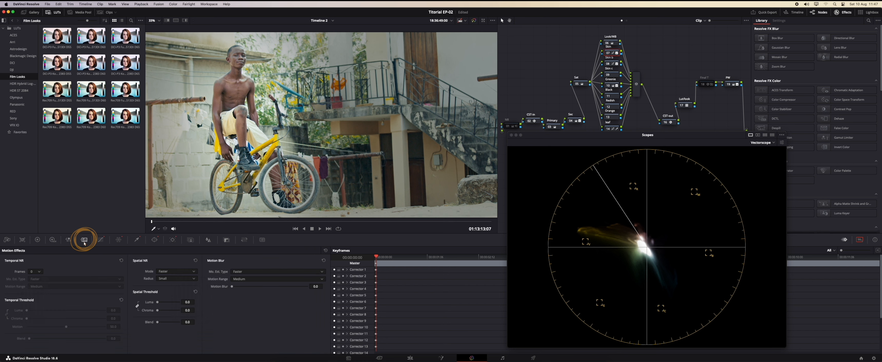
scroll(33, 274, "down", 1)
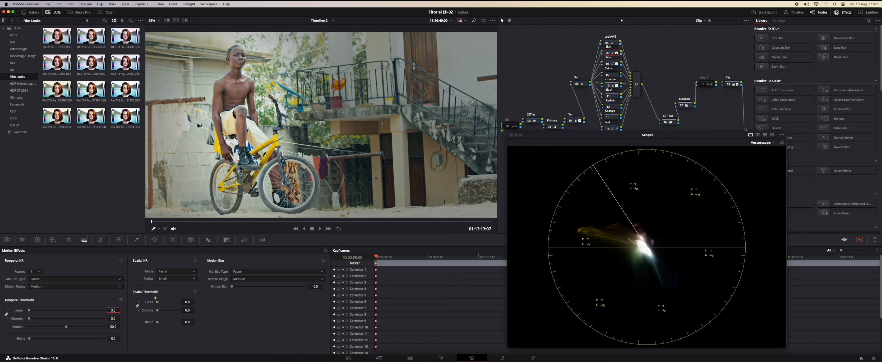
left_click(163, 273)
left_click(167, 283)
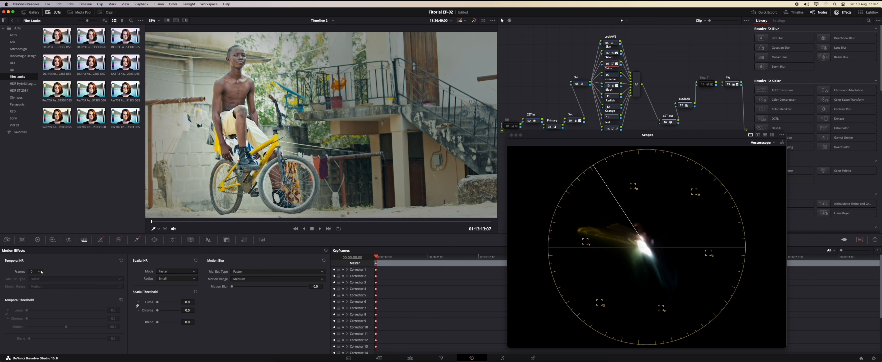
left_click(40, 272)
left_click(36, 280)
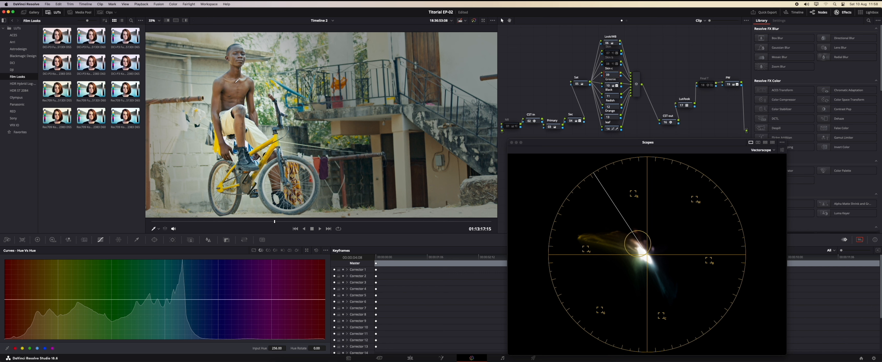
Sample two skin areas on the Hue vs Hue curve, raising one point slightly and lowering the other.
left_click(234, 58)
left_click_drag(39, 301, 40, 299)
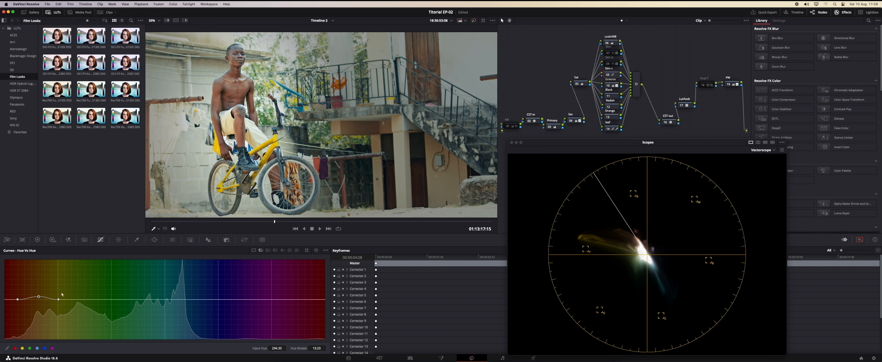
left_click(236, 47)
left_click_drag(184, 300, 184, 299)
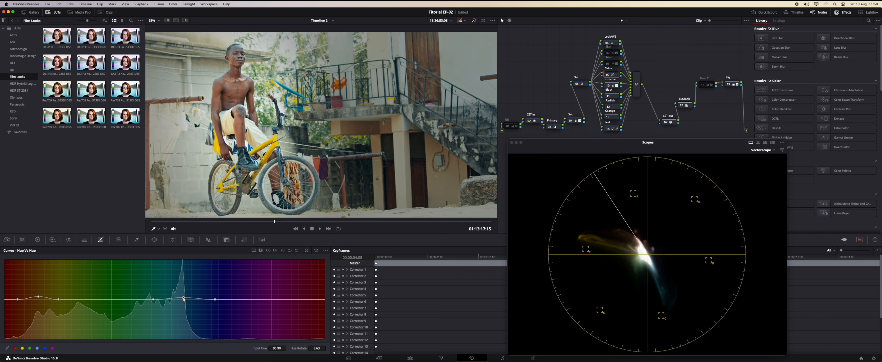
left_click_drag(183, 299, 181, 303)
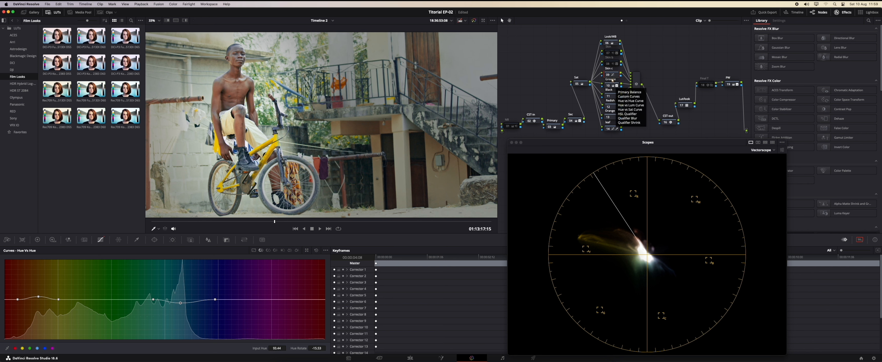
Toggle the corrector node repeatedly to compare the skin with and without the adjustment.
left_click(609, 75)
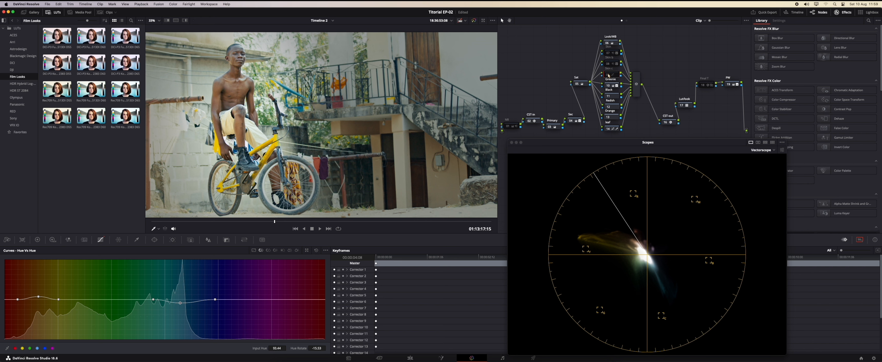
left_click(609, 75)
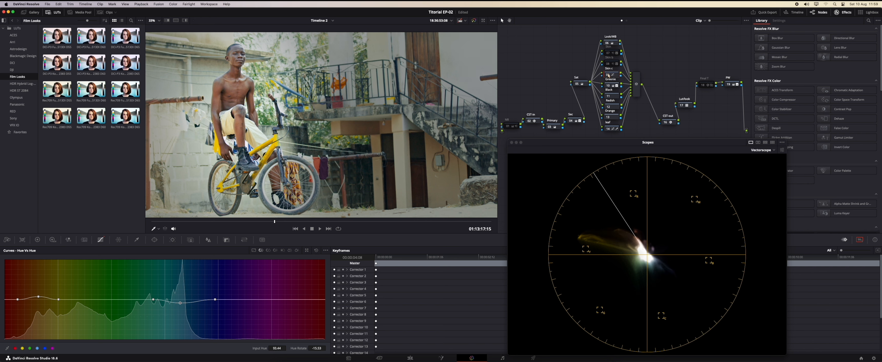
left_click(608, 75)
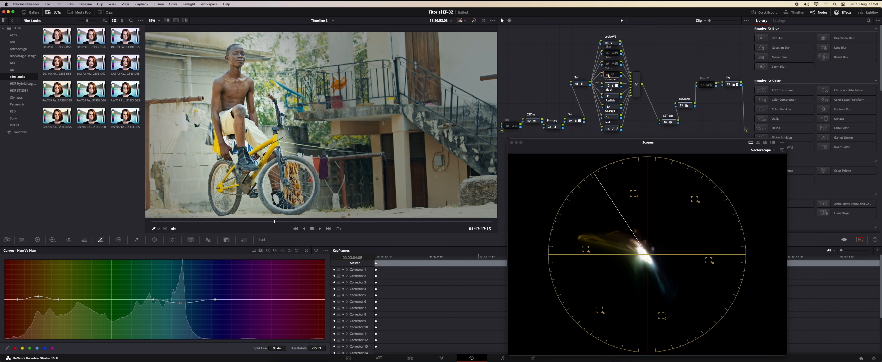
left_click(608, 75)
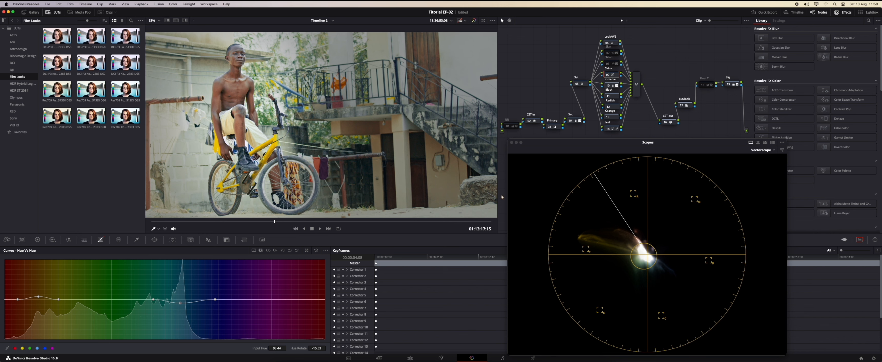